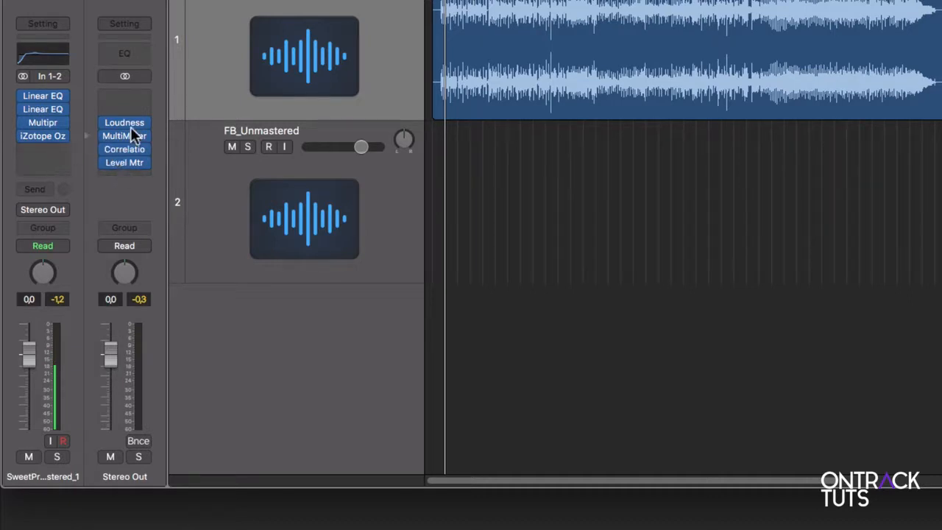
- Insert a stereo Adaptive Limiter on the Stereo Out channel, in the empty slot above the Loudness Meter
left_click(124, 108)
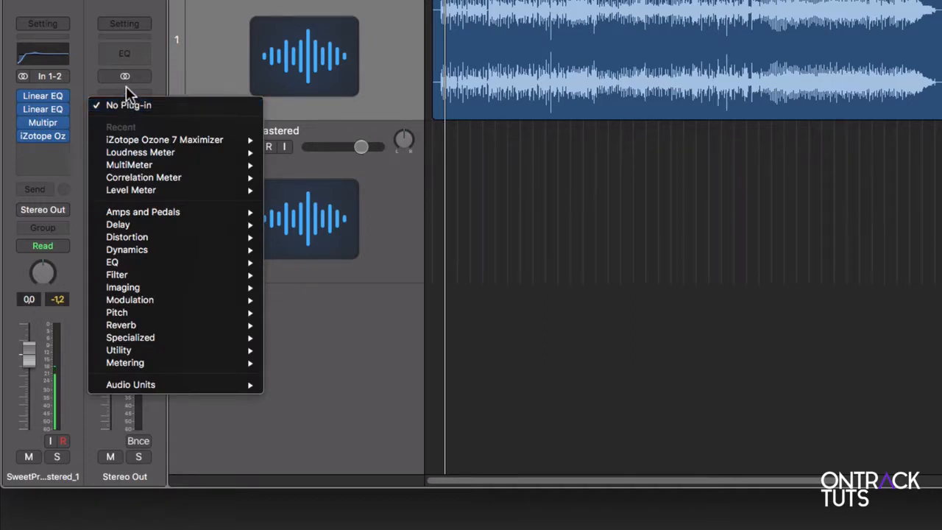
left_click(125, 86)
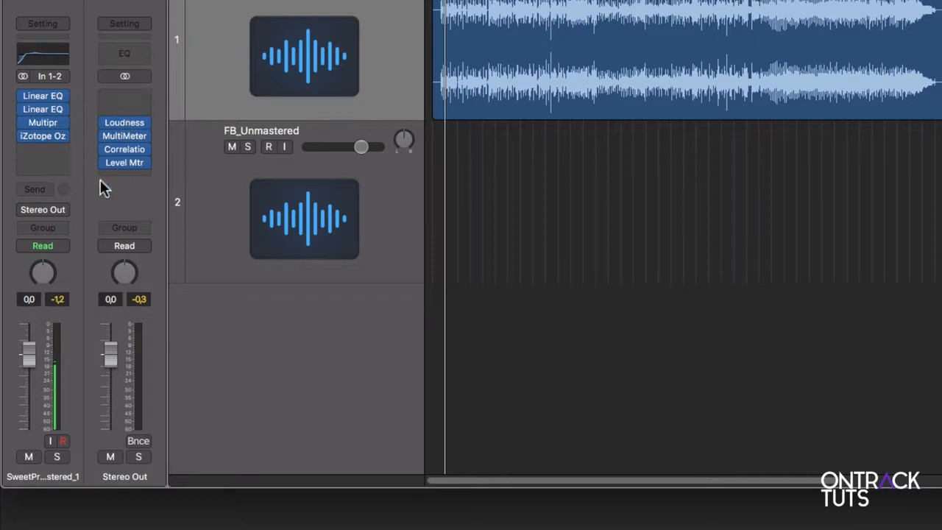
left_click(125, 109)
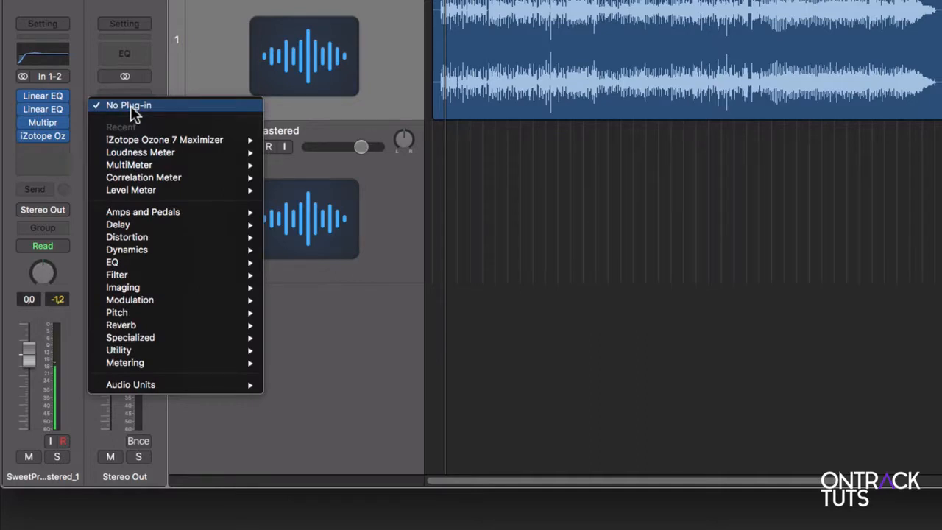
mouse_move(152, 247)
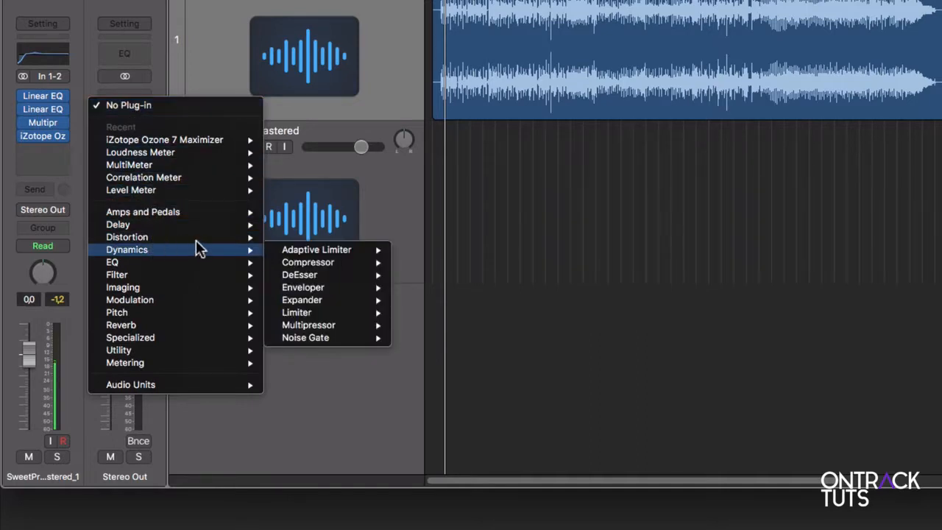
mouse_move(393, 252)
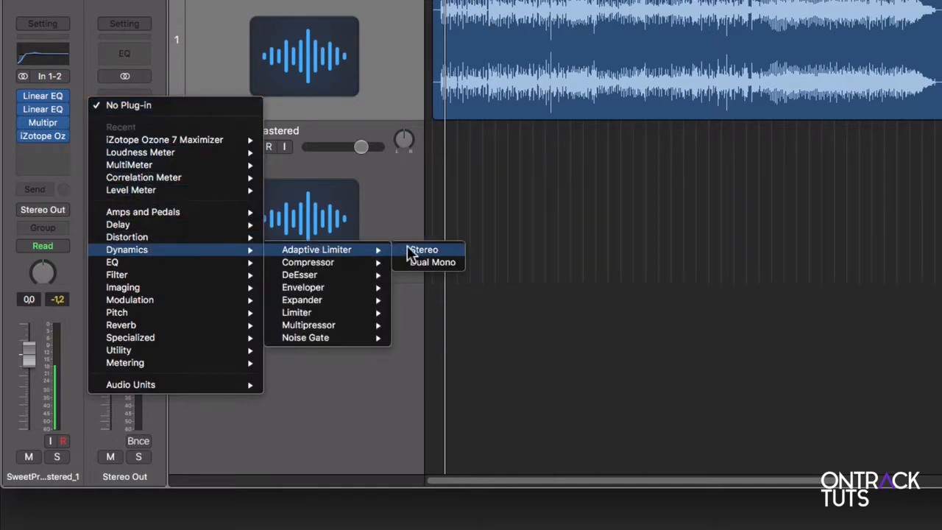
left_click(408, 250)
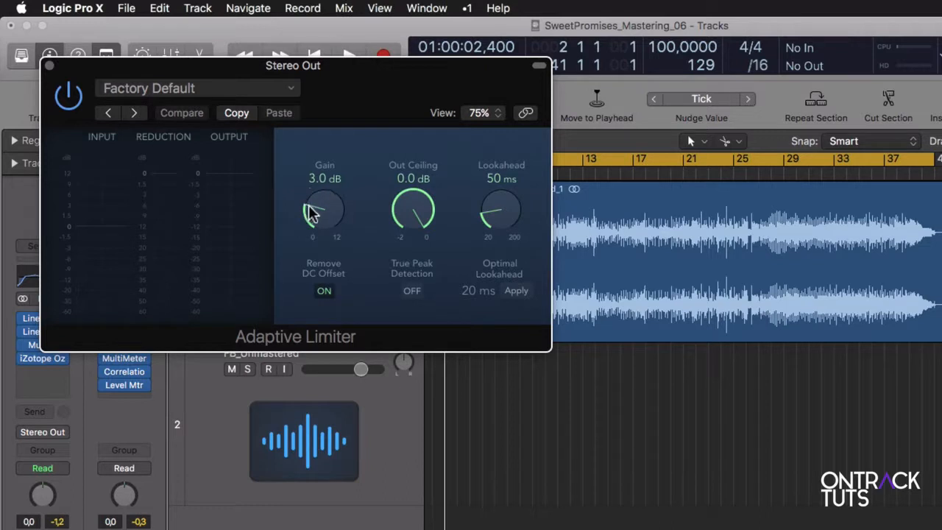
- Set the Adaptive Limiter's Out Ceiling to -0.3 dB and raise its Gain to 7.0 dB during playback
mouse_move(318, 216)
left_mouse_down()
mouse_move(323, 148)
mouse_move(328, 208)
left_mouse_up()
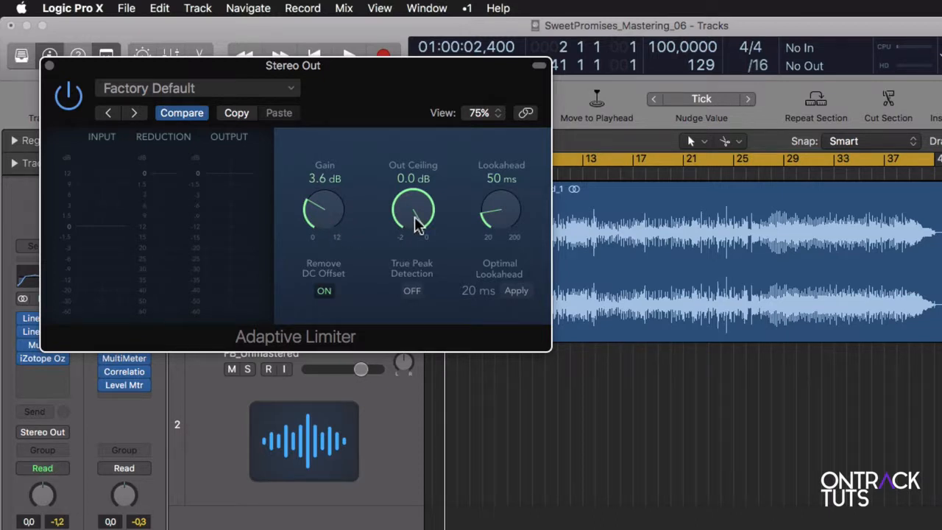
left_click_drag(418, 223, 420, 229)
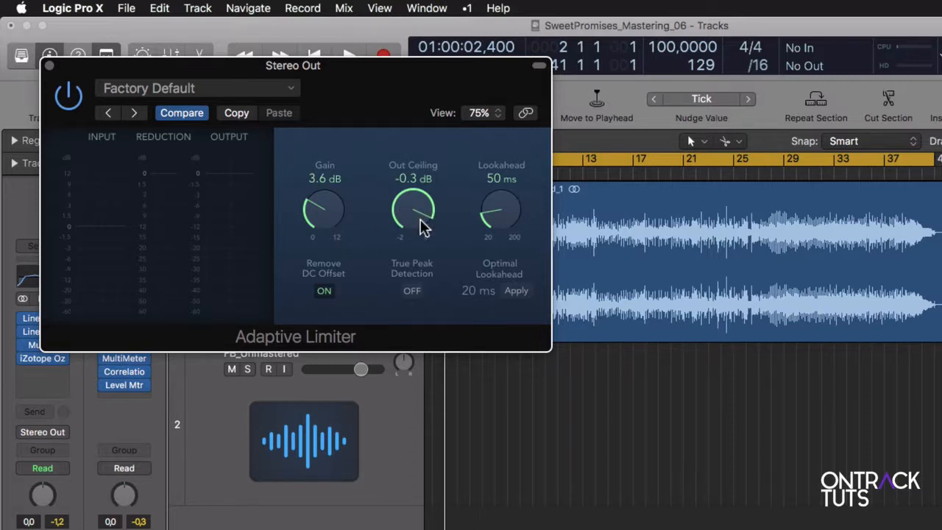
key("space")
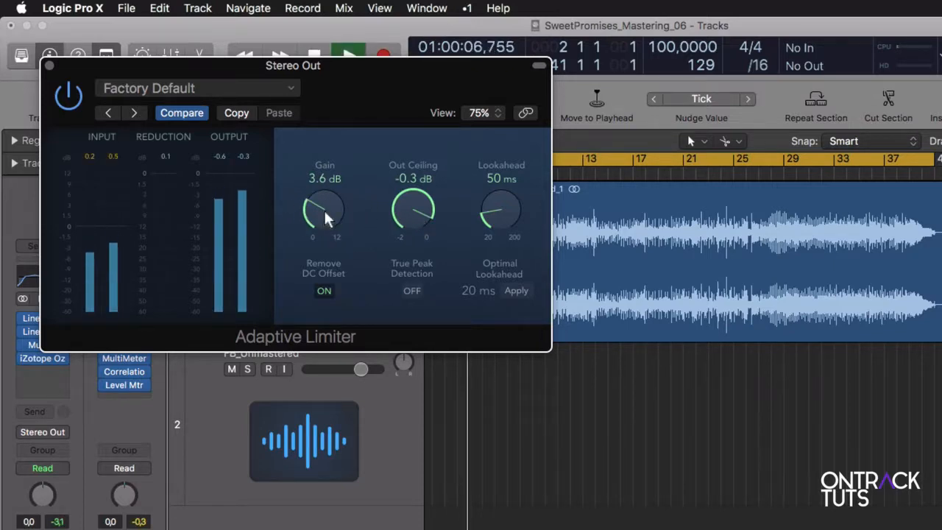
left_click_drag(327, 216, 333, 151)
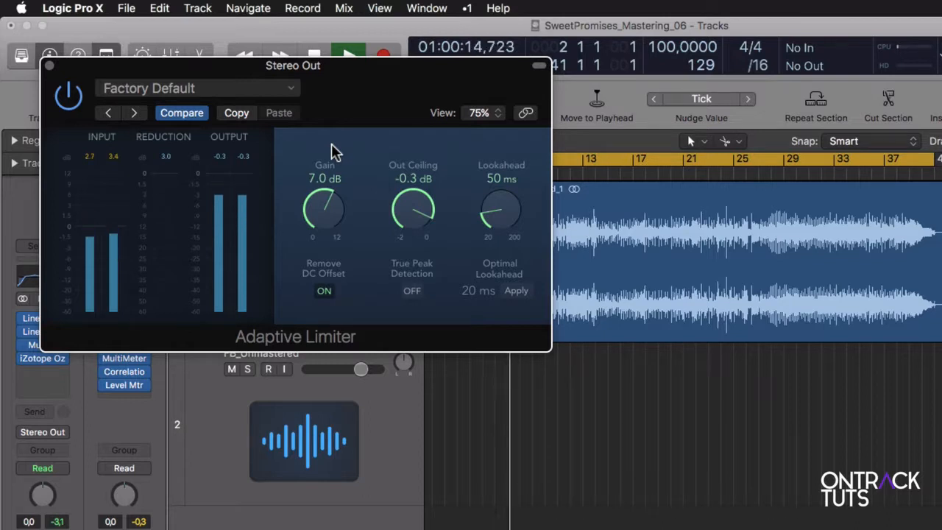
- Compare playback with the Adaptive Limiter bypassed and enabled, and adjust its Gain to 8.9 dB before settling on 6.5 dB
left_click(70, 96)
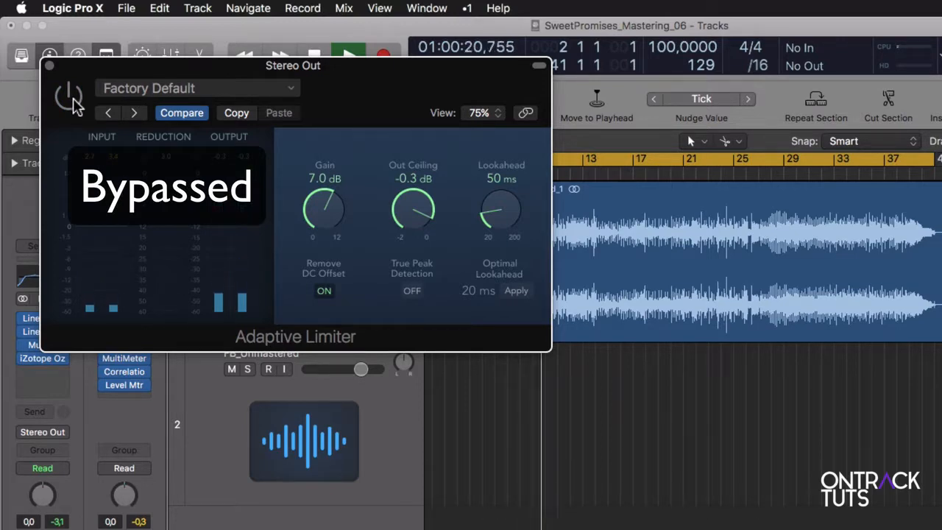
left_click(70, 96)
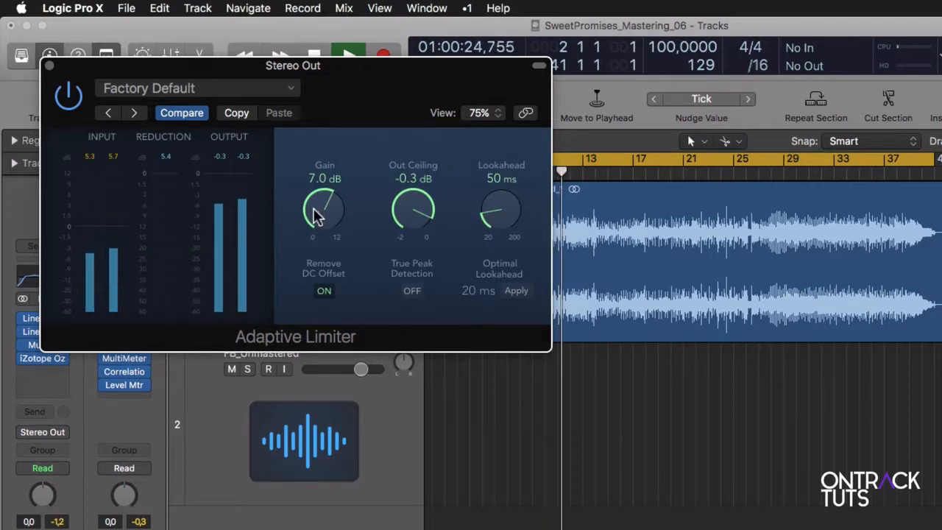
left_click_drag(318, 217, 318, 179)
left_click_drag(328, 224, 329, 213)
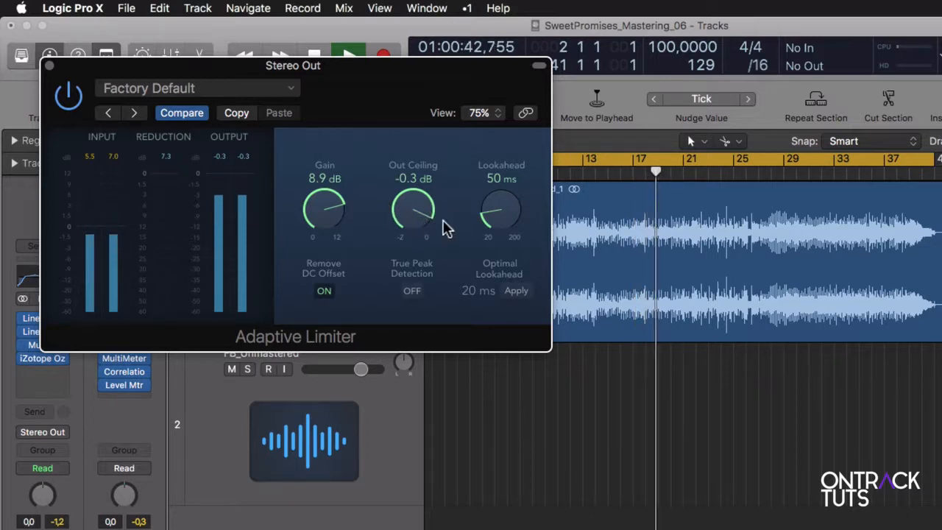
left_click_drag(331, 218, 316, 263)
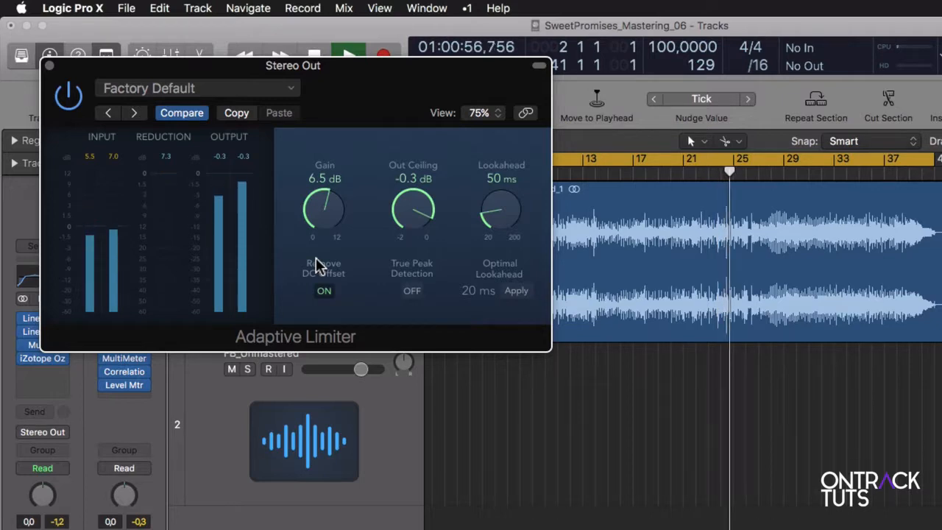
- Compare the track with the Adaptive Limiter bypassed and re-enabled, and end by stopping playback and closing the plug-in window
left_click(68, 96)
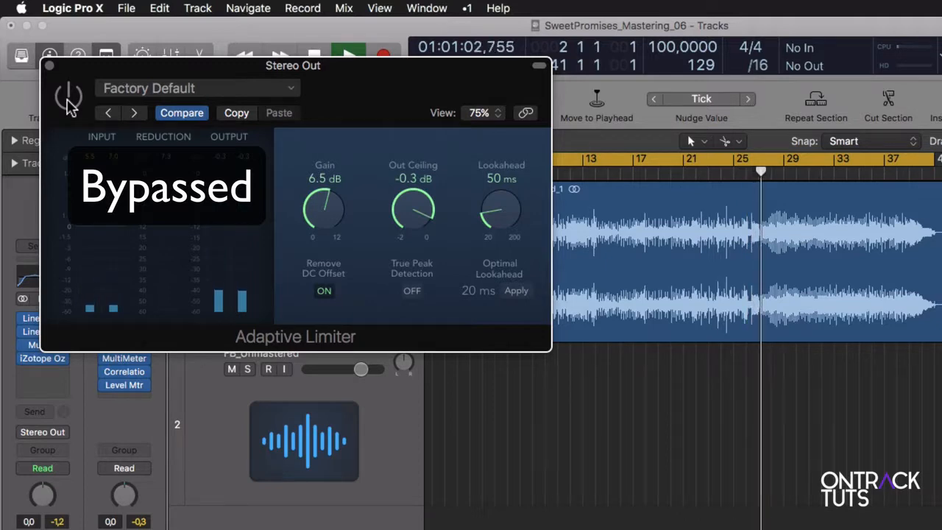
left_click(68, 98)
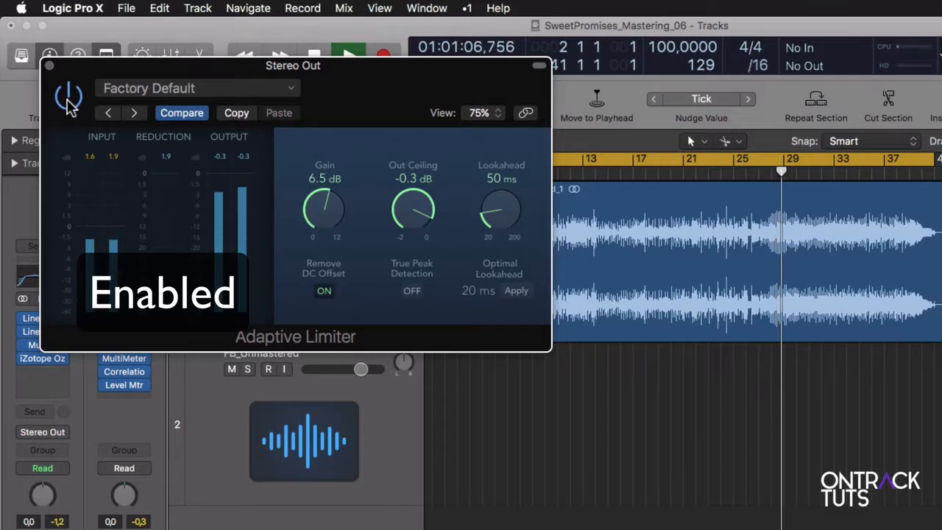
key("space")
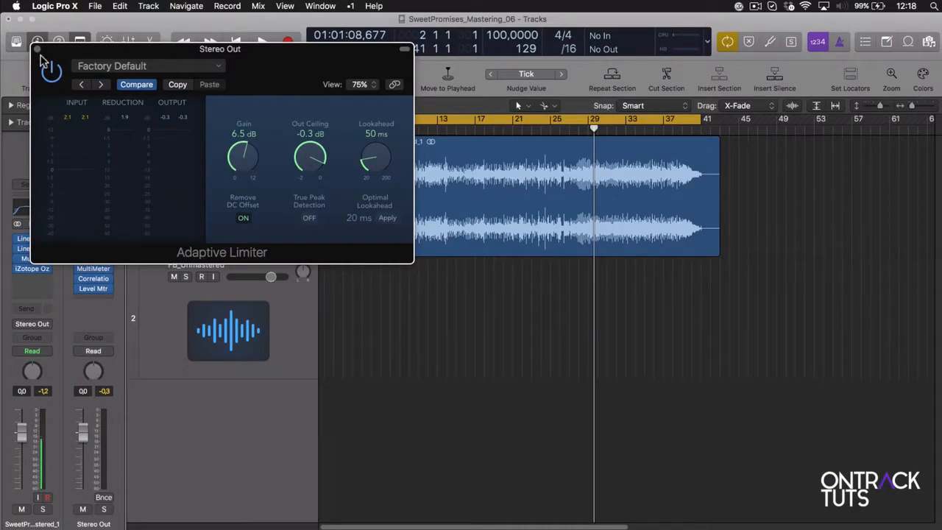
left_click(37, 48)
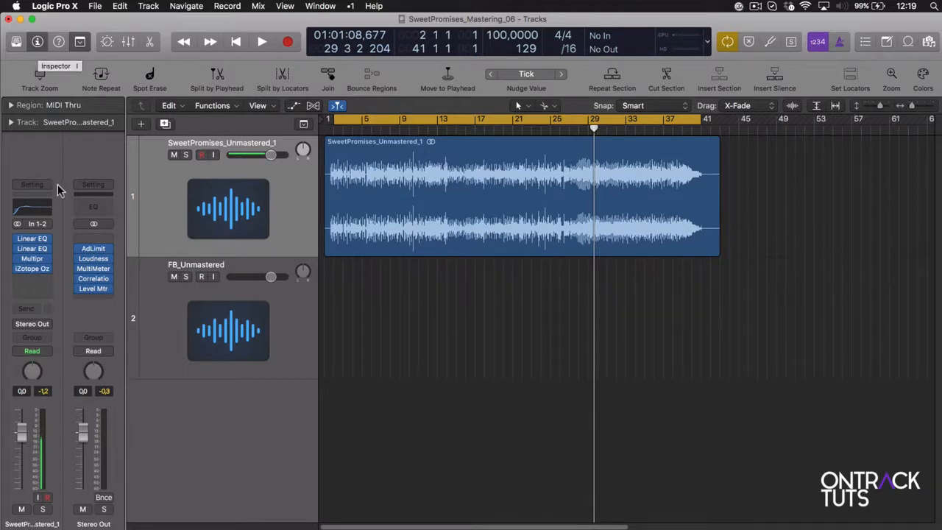
- Replace the Adaptive Limiter on Stereo Out with a stereo iZotope Ozone 7 Maximizer
left_click(108, 252)
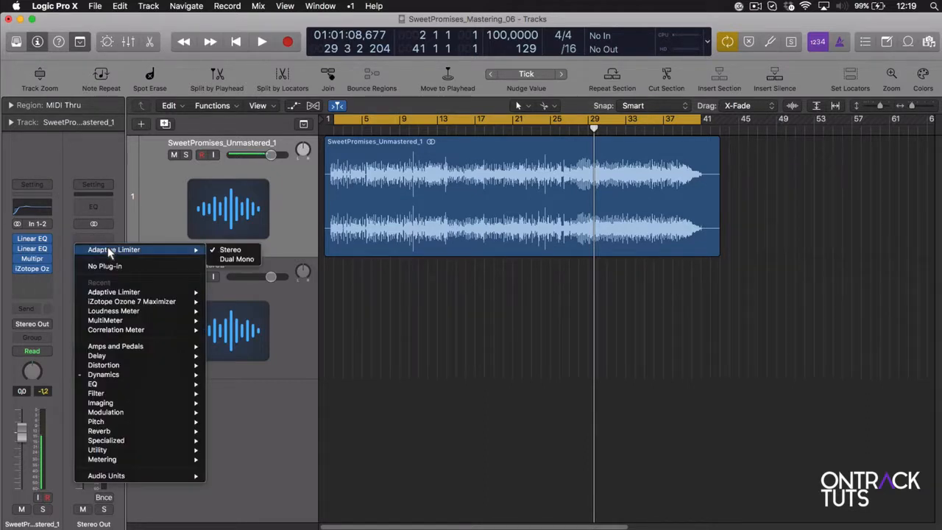
mouse_move(125, 306)
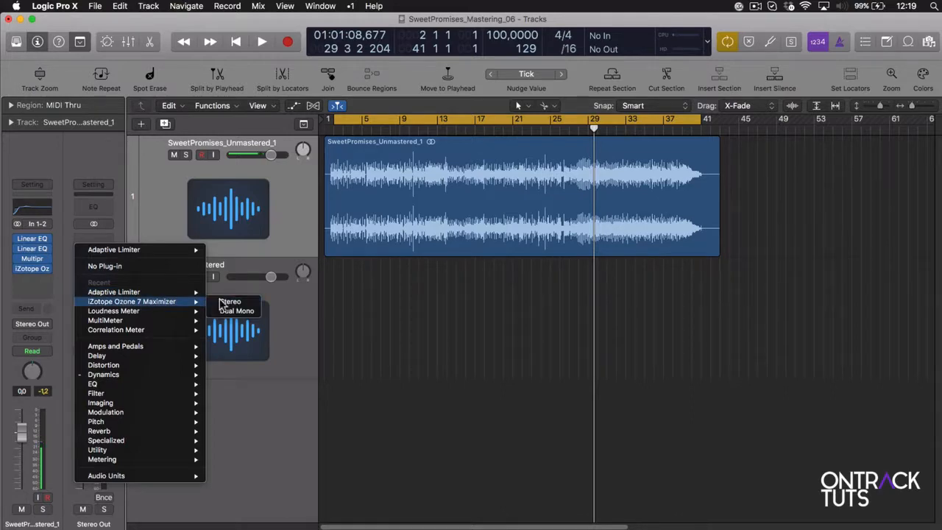
left_click(218, 300)
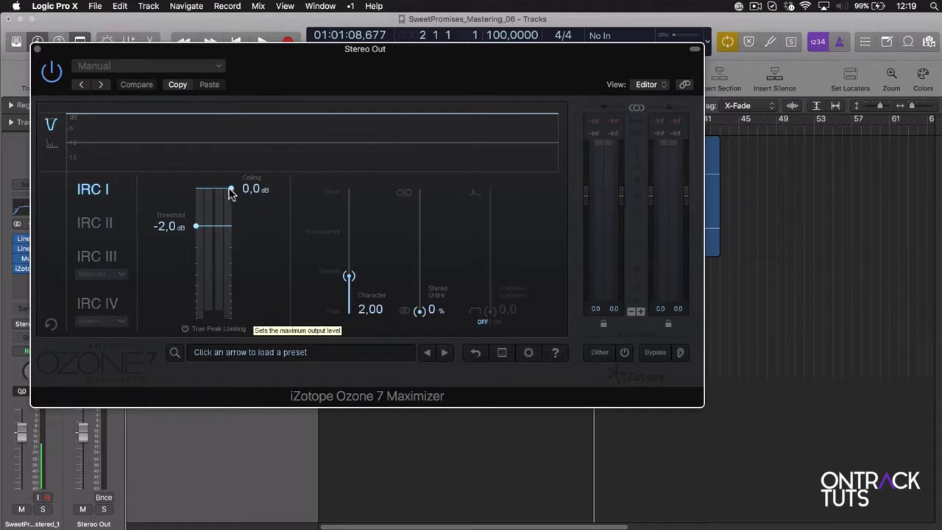
- Set the Maximizer's Ceiling to -0.3 dB and lower its Threshold to -7.8 dB during playback
left_click_drag(231, 191, 231, 195)
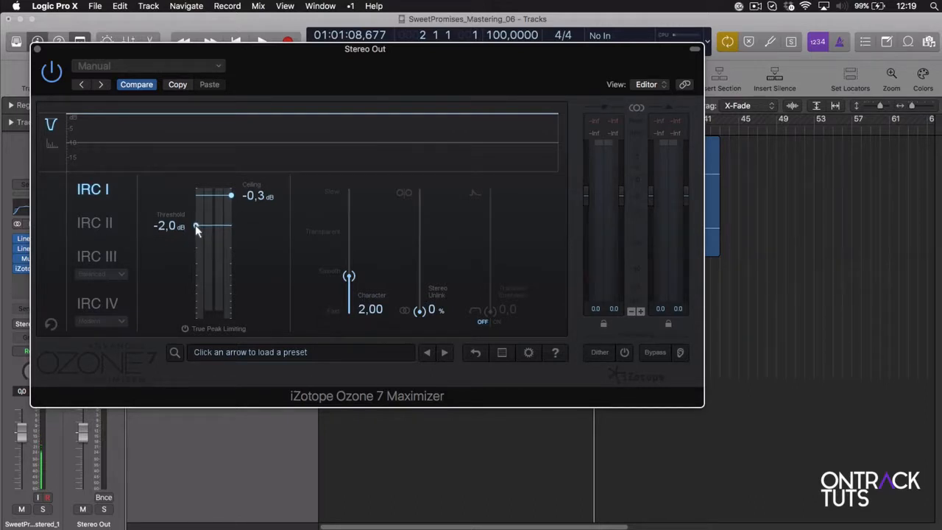
left_click_drag(196, 226, 196, 241)
left_click_drag(197, 295, 196, 230)
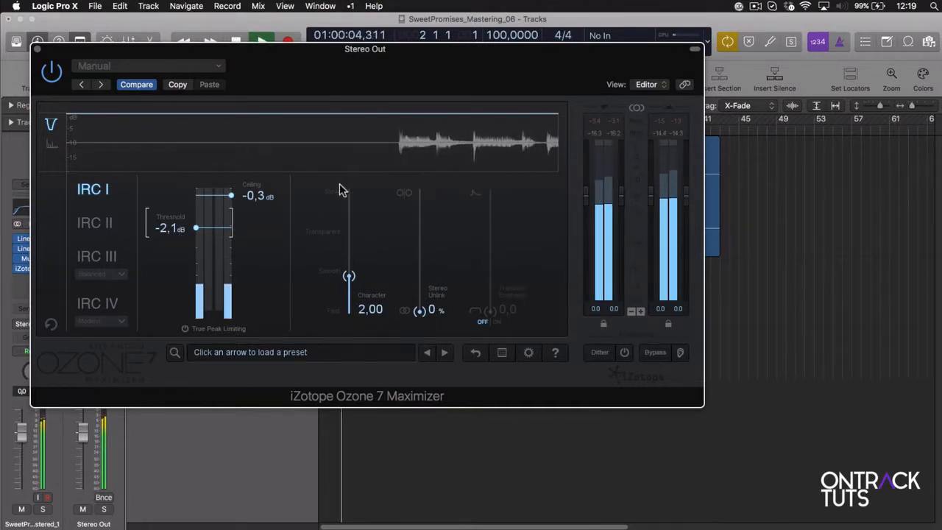
left_click_drag(196, 228, 204, 275)
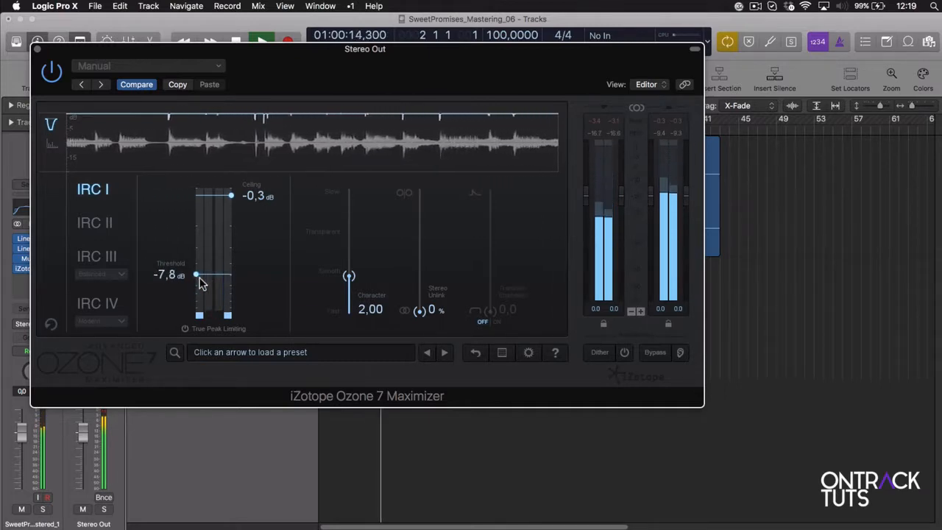
- Compare playback with the Maximizer bypassed and enabled, and try a Threshold of -15.1 dB before setting it to -6.8 dB
left_click(53, 72)
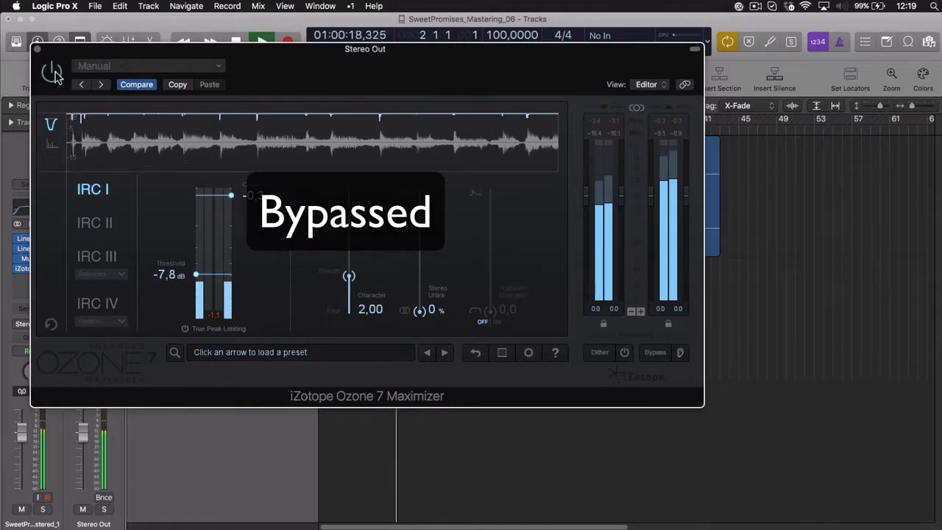
left_click(53, 72)
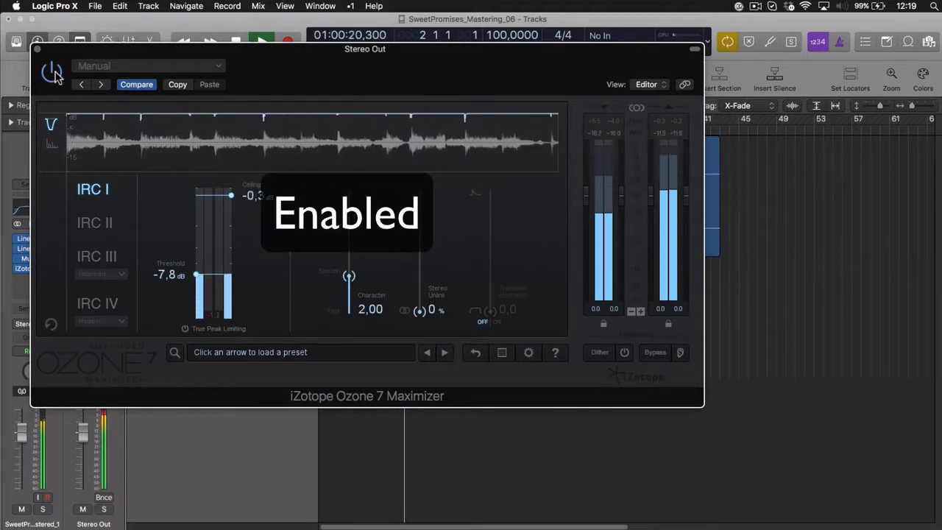
left_click_drag(196, 276, 202, 306)
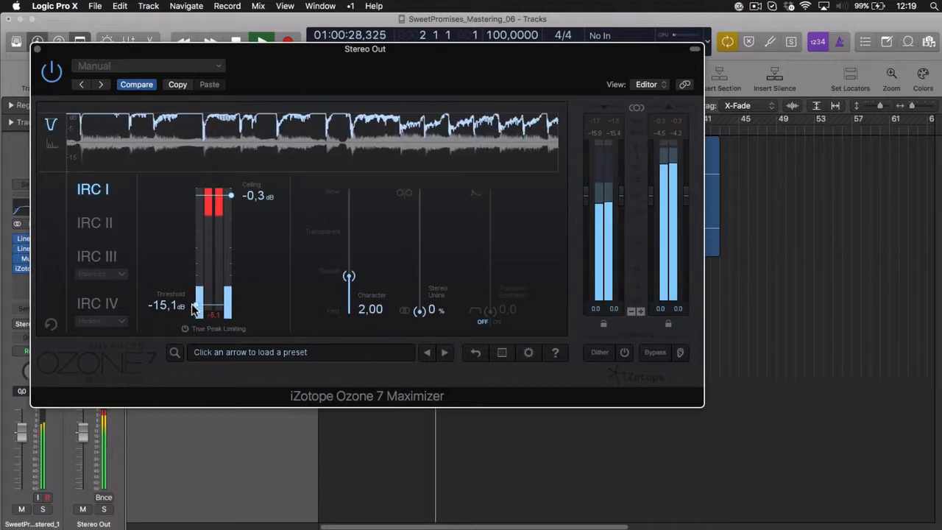
left_click_drag(194, 308, 205, 270)
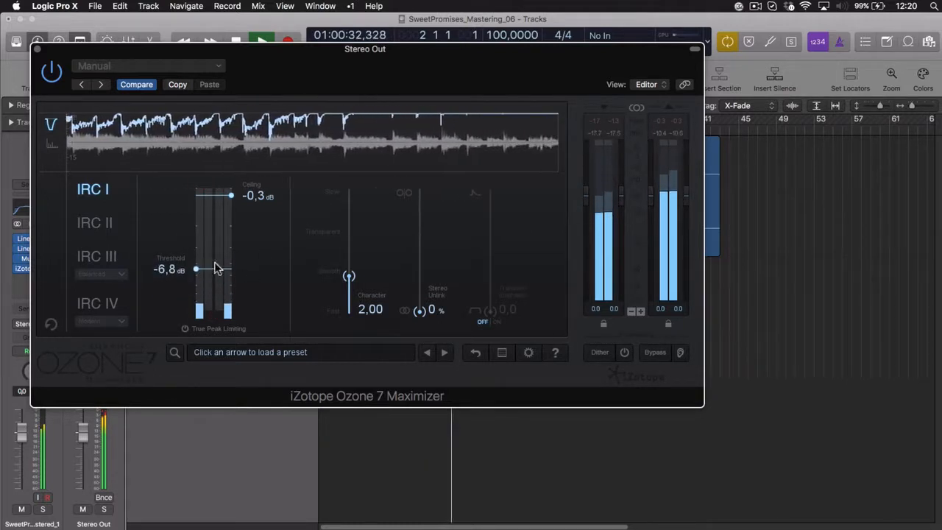
- Check the Maximizer's effect by bypassing and re-enabling it, and end by stopping playback and closing its window
left_click(50, 74)
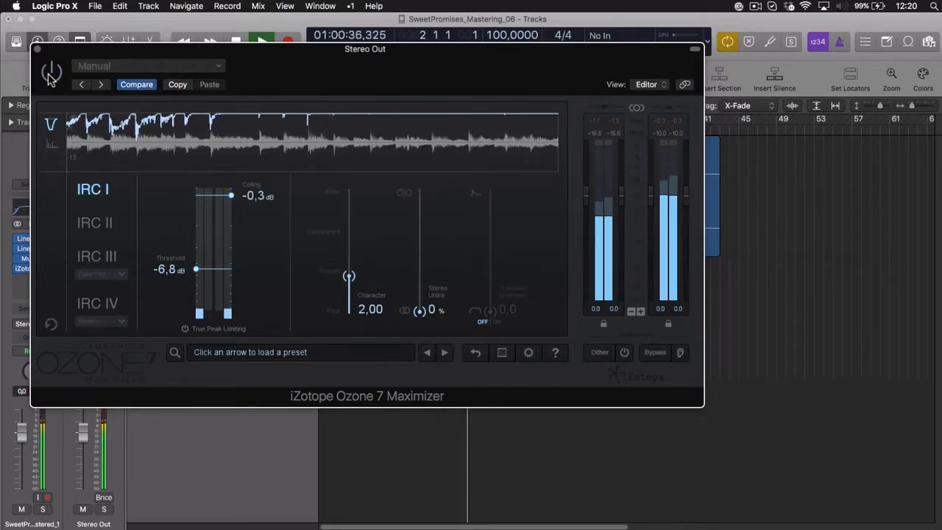
left_click(51, 73)
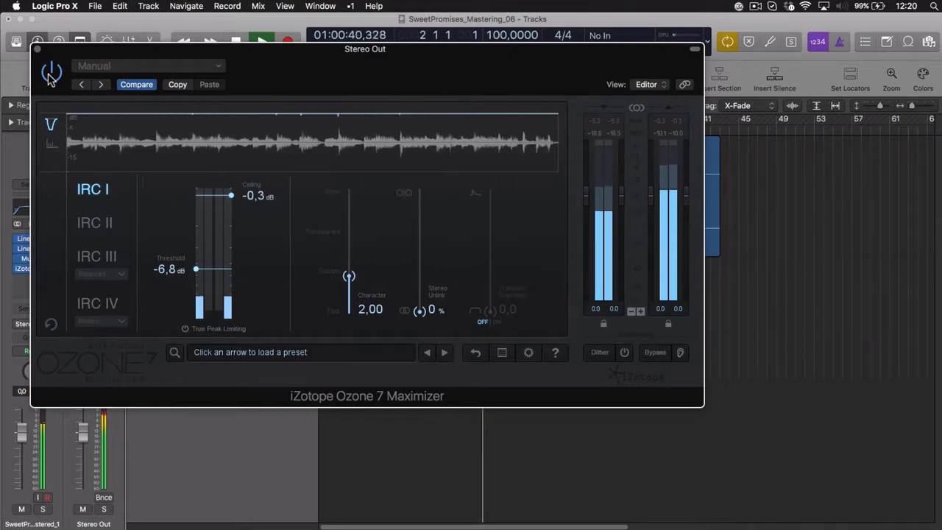
key("space")
left_click(37, 47)
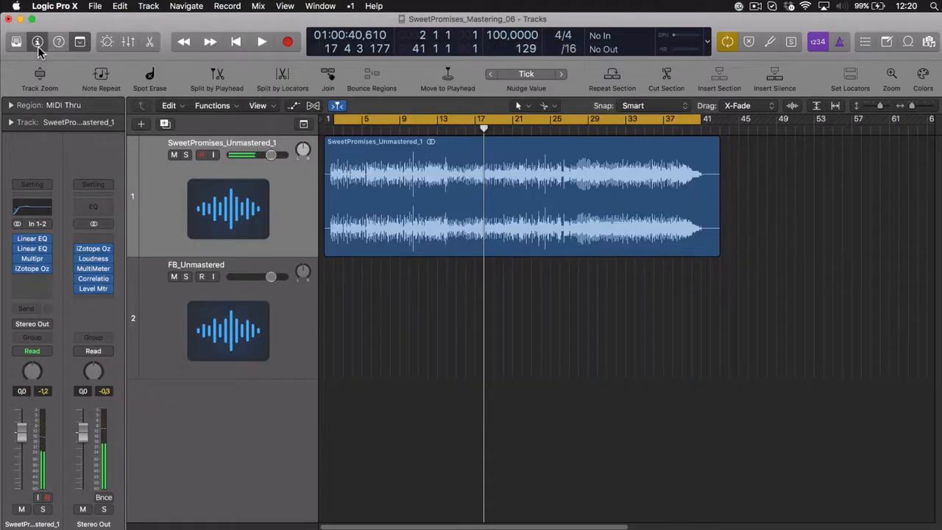